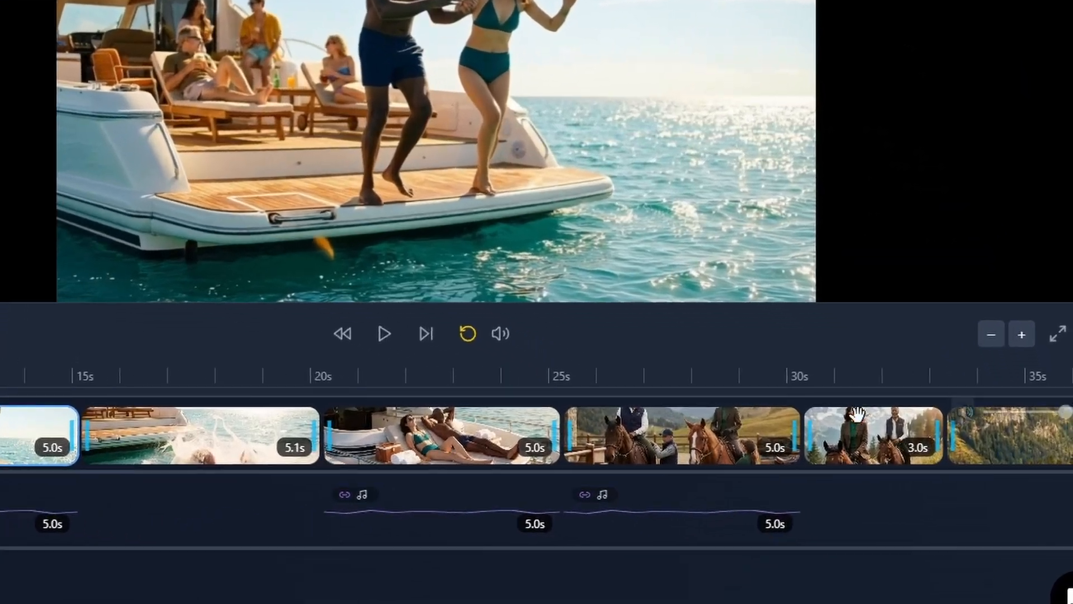
Step: Scrub the playhead to about 10.64 s, within the clip of the couple jumping off the yacht
{"action": "left_click", "coordinate": [896, 463]}
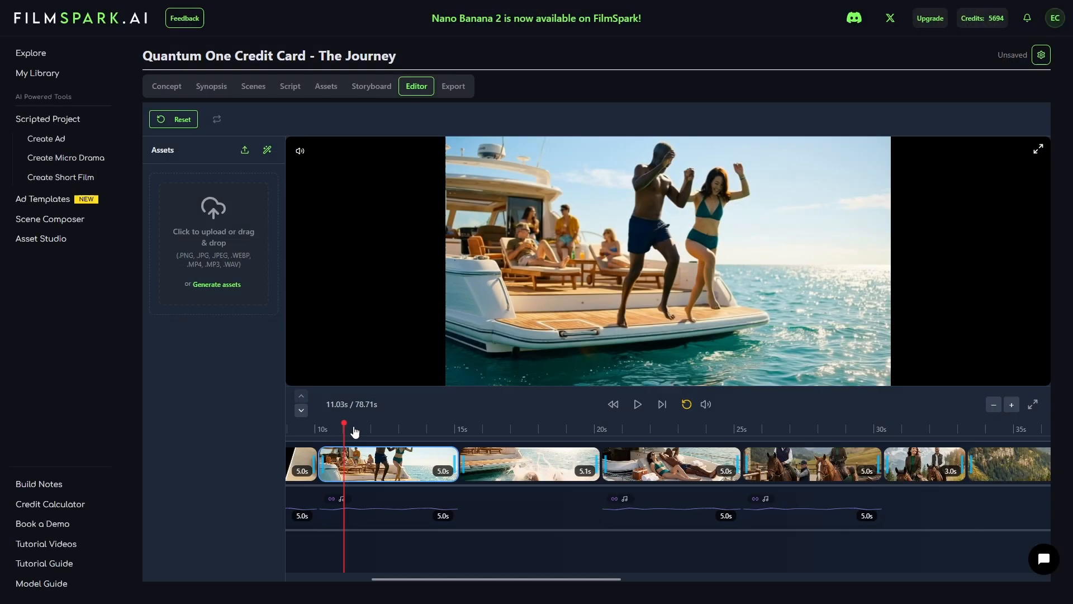
{"action": "left_click_drag", "start_coordinate": [347, 496], "coordinate": [656, 440]}
{"action": "left_click_drag", "start_coordinate": [432, 429], "coordinate": [333, 429]}
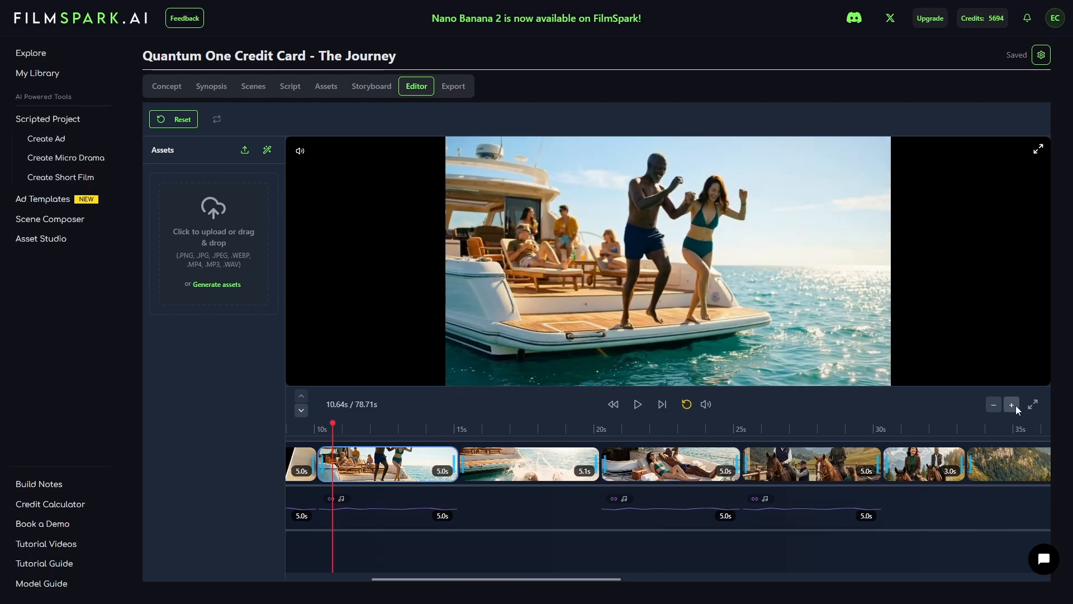
Step: Inspect the timeline clips at closer and wider zoom levels and expand the editor to full screen
{"action": "left_click", "coordinate": [1013, 406]}
{"action": "left_click", "coordinate": [1015, 407]}
{"action": "left_click", "coordinate": [1016, 407]}
{"action": "left_click", "coordinate": [1015, 406]}
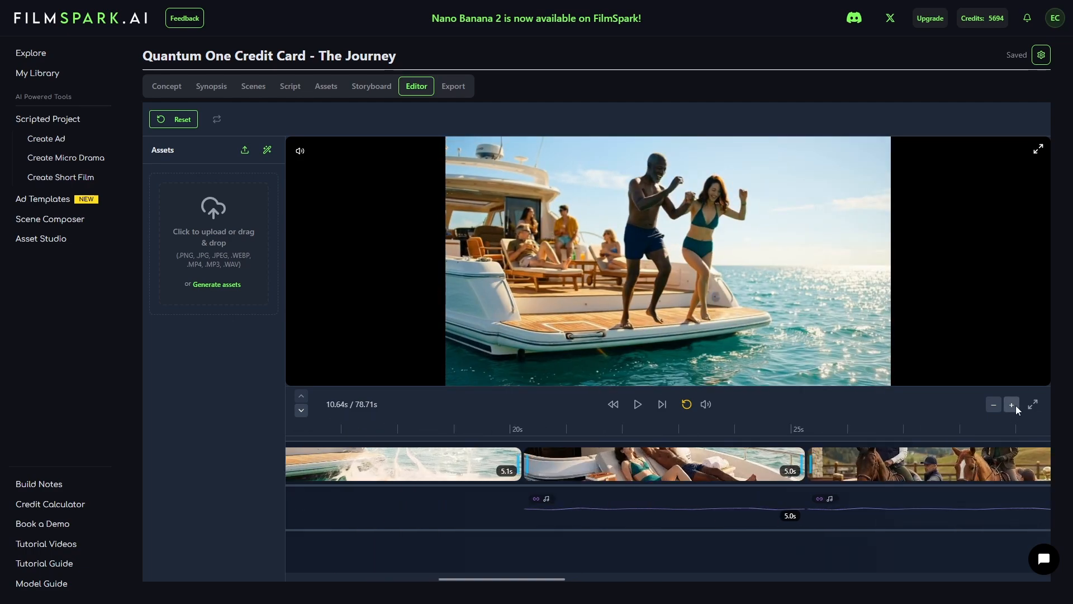
{"action": "left_click", "coordinate": [1015, 407]}
{"action": "left_click", "coordinate": [1016, 407]}
{"action": "left_click", "coordinate": [992, 406]}
{"action": "left_click", "coordinate": [993, 406]}
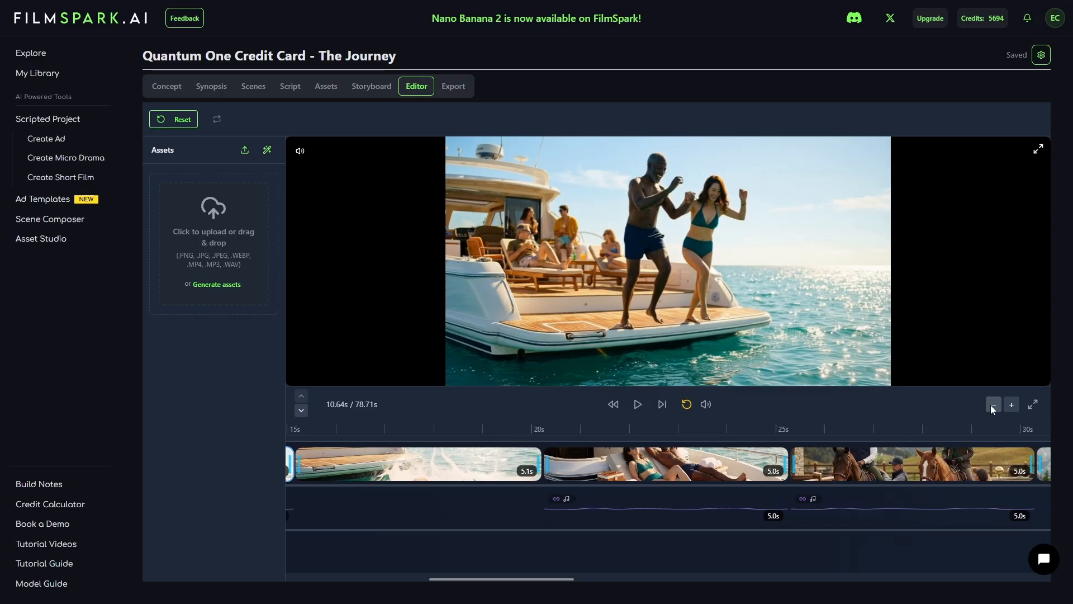
{"action": "left_click", "coordinate": [993, 406]}
{"action": "left_click", "coordinate": [993, 406]}
{"action": "left_click", "coordinate": [992, 406]}
{"action": "left_click", "coordinate": [993, 407]}
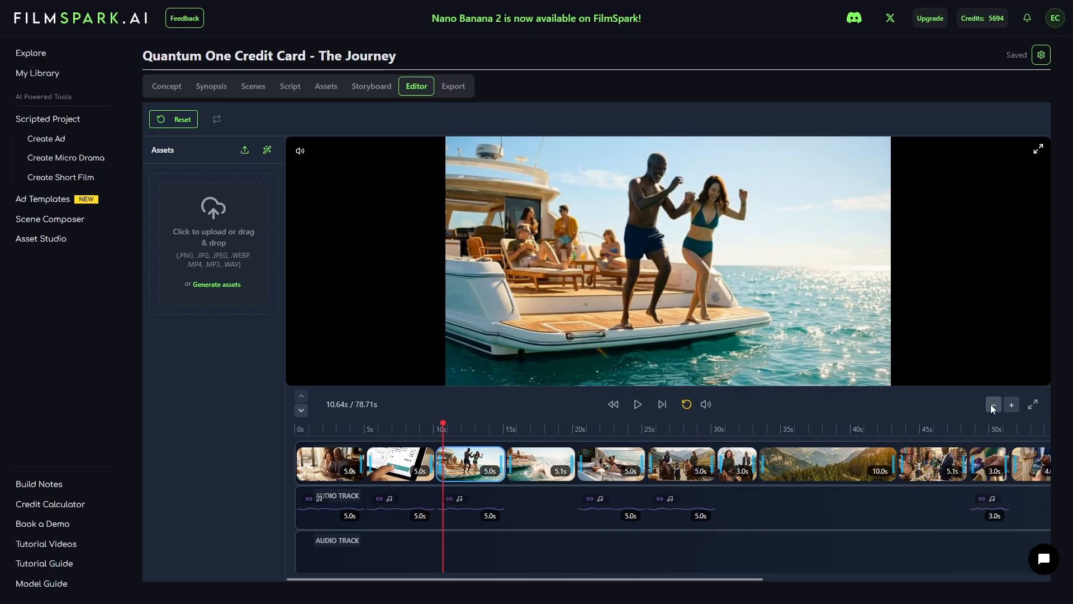
{"action": "left_click", "coordinate": [1033, 404]}
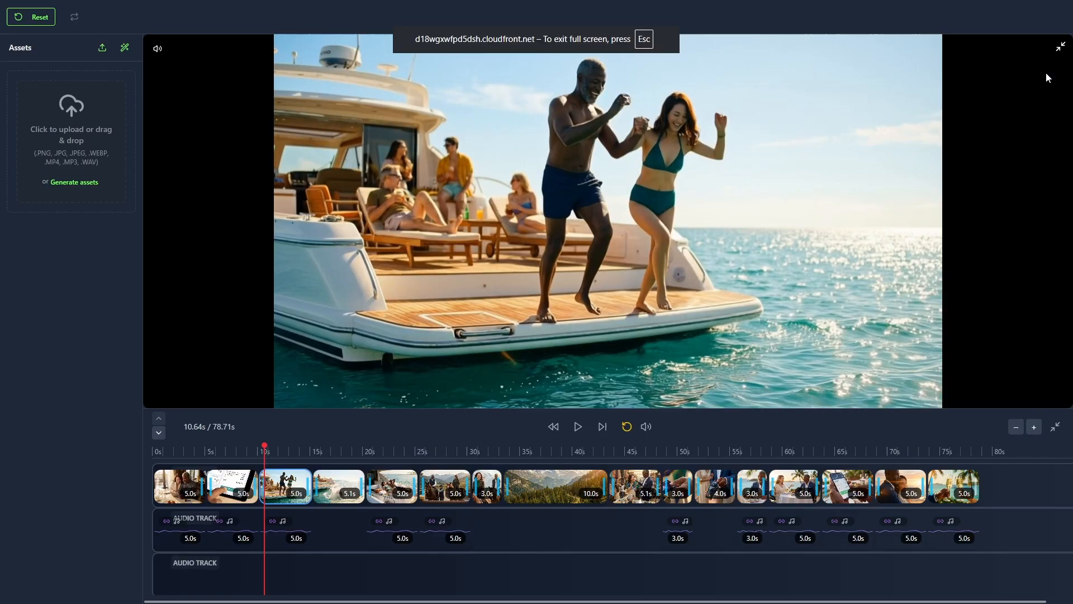
{"action": "left_click", "coordinate": [1034, 426]}
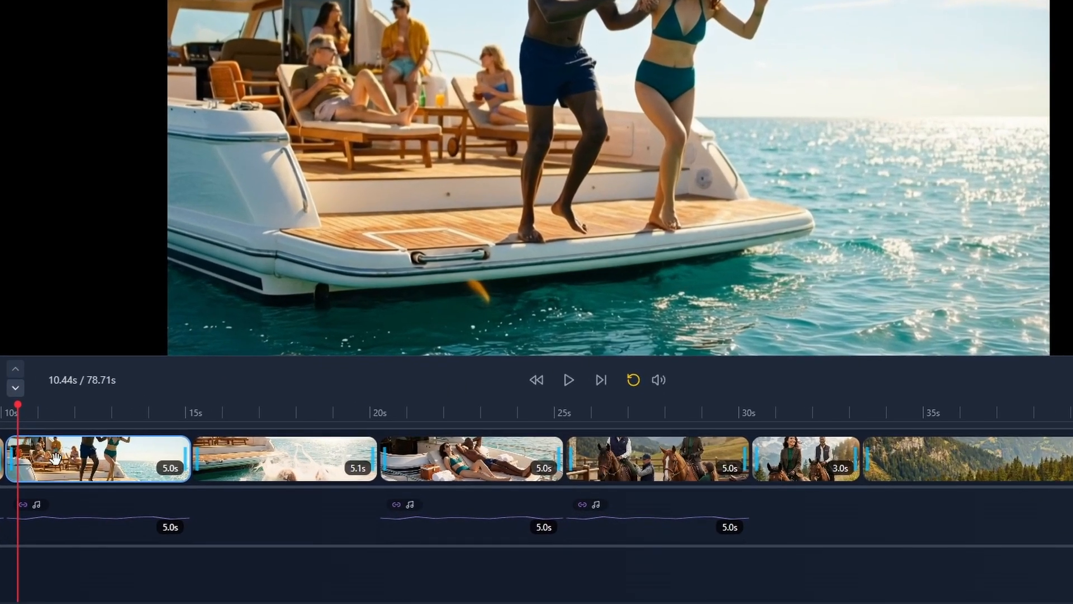
Step: Trim both ends of the yacht-jump clip to 1.7 s and trim the start of the sunbathing clip to 2.7 s
{"action": "left_click", "coordinate": [54, 458]}
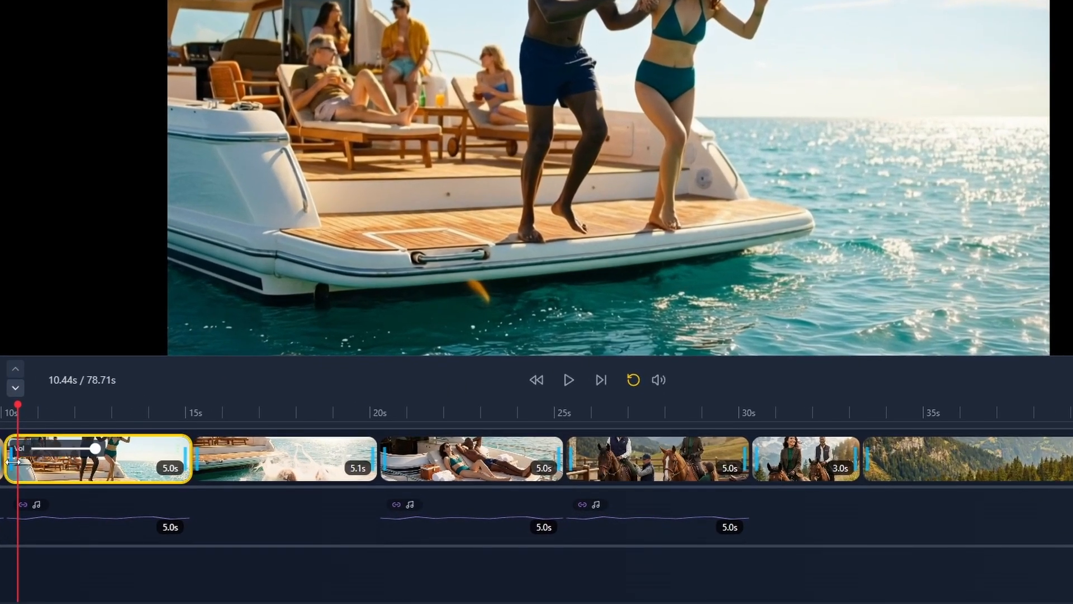
{"action": "left_click_drag", "start_coordinate": [11, 459], "coordinate": [78, 460]}
{"action": "left_click_drag", "start_coordinate": [184, 467], "coordinate": [138, 467]}
{"action": "left_click", "coordinate": [417, 453]}
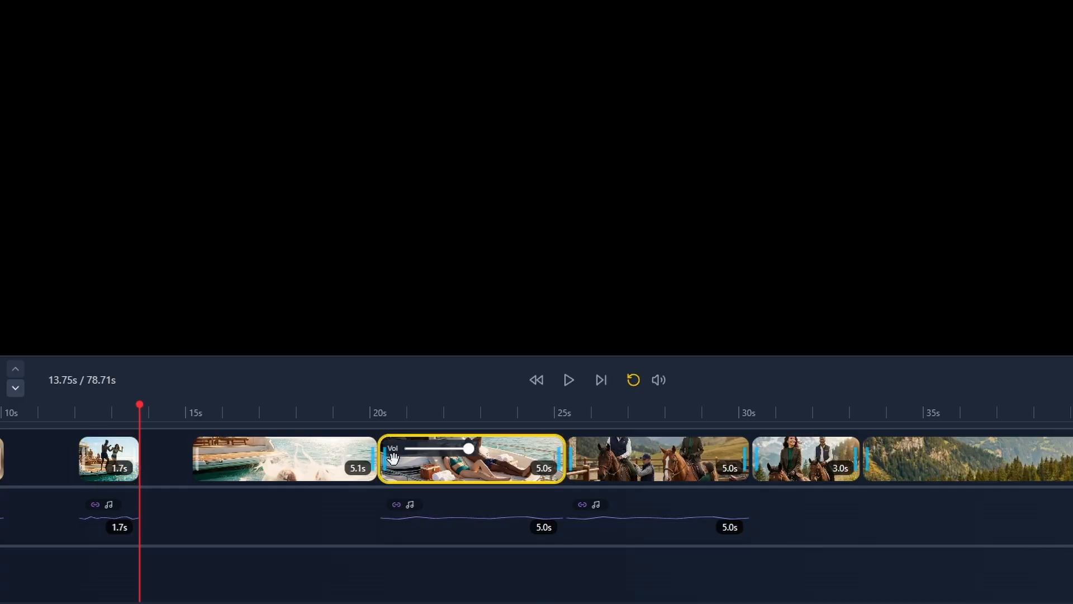
{"action": "left_click_drag", "start_coordinate": [385, 459], "coordinate": [472, 456]}
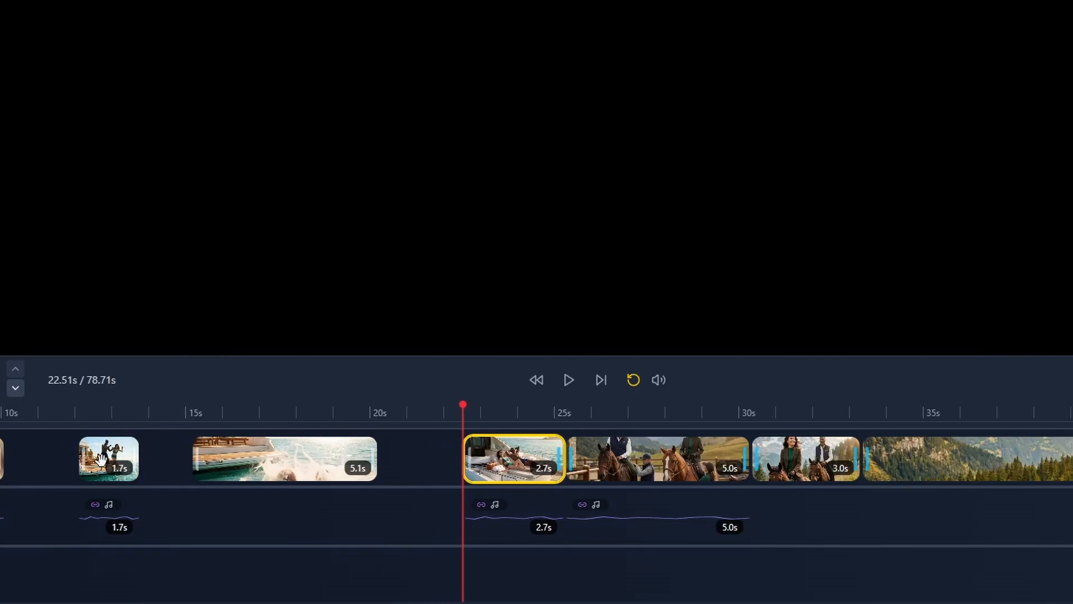
Step: Place the trimmed yacht-jump clip directly after the splash clip and close the gaps before the sunbathing and 5.0 s horse clips
{"action": "left_click", "coordinate": [101, 458]}
{"action": "left_click_drag", "start_coordinate": [107, 459], "coordinate": [410, 459]}
{"action": "left_click_drag", "start_coordinate": [521, 472], "coordinate": [496, 487]}
{"action": "left_click_drag", "start_coordinate": [606, 469], "coordinate": [582, 468]}
Step: Select the four clips from the splash through the 5.0 s horse clip and shift them together to meet the 3.0 s horse clip
{"action": "left_click", "coordinate": [330, 466]}
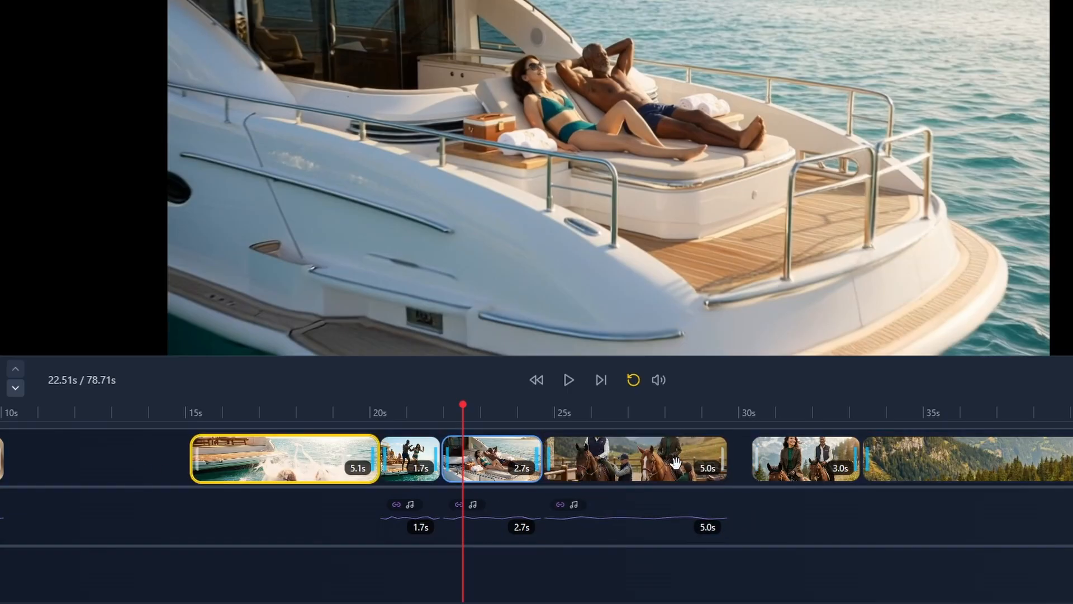
{"action": "left_click", "coordinate": [668, 466], "text": "shift"}
{"action": "left_click_drag", "start_coordinate": [672, 467], "coordinate": [693, 467]}
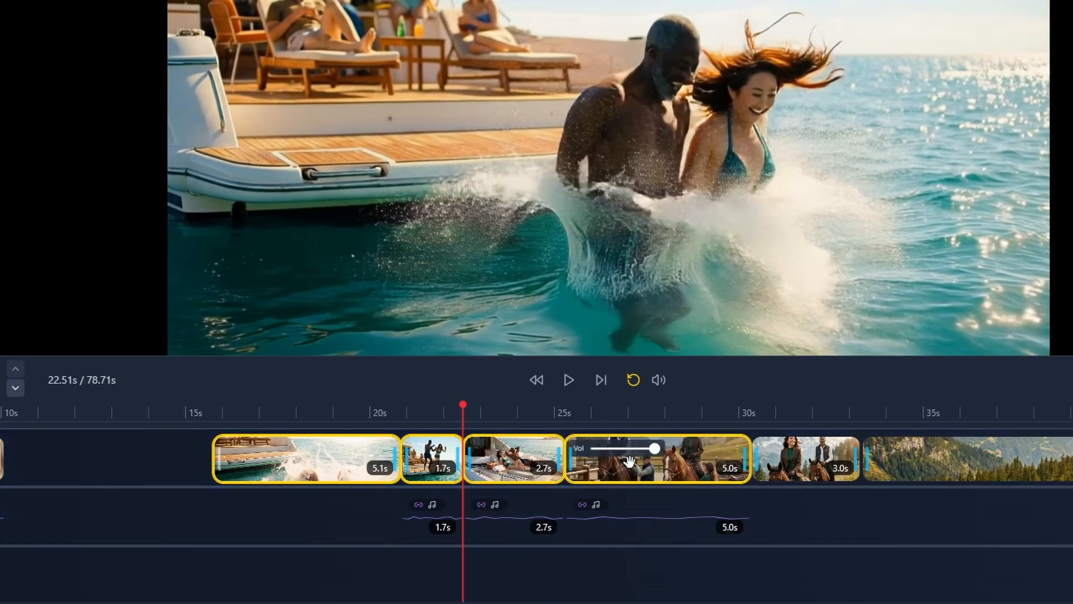
{"action": "left_click", "coordinate": [307, 467]}
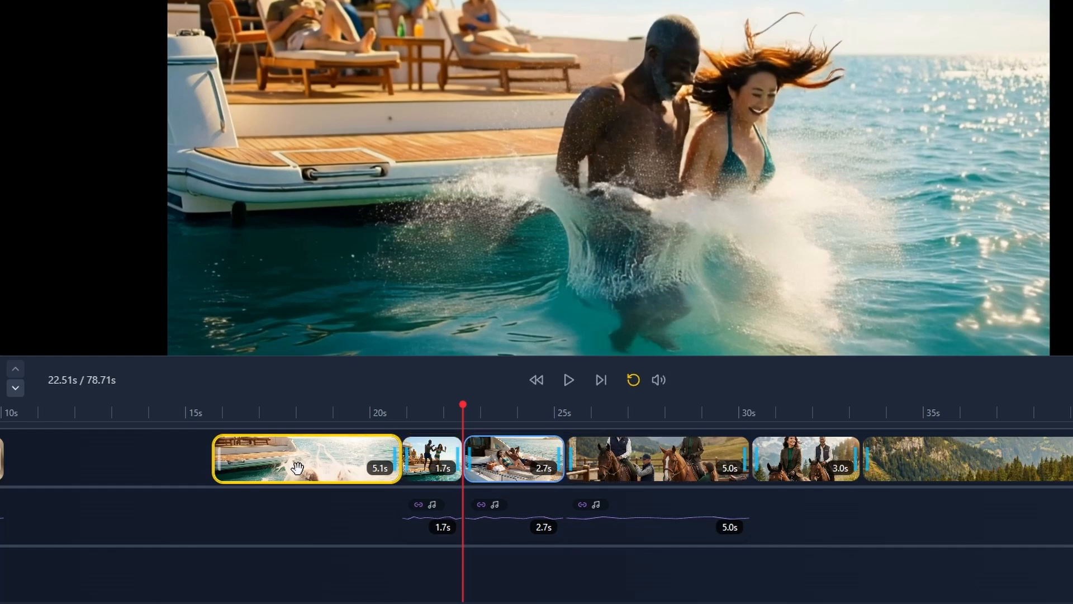
{"action": "left_click_drag", "start_coordinate": [307, 467], "coordinate": [302, 468]}
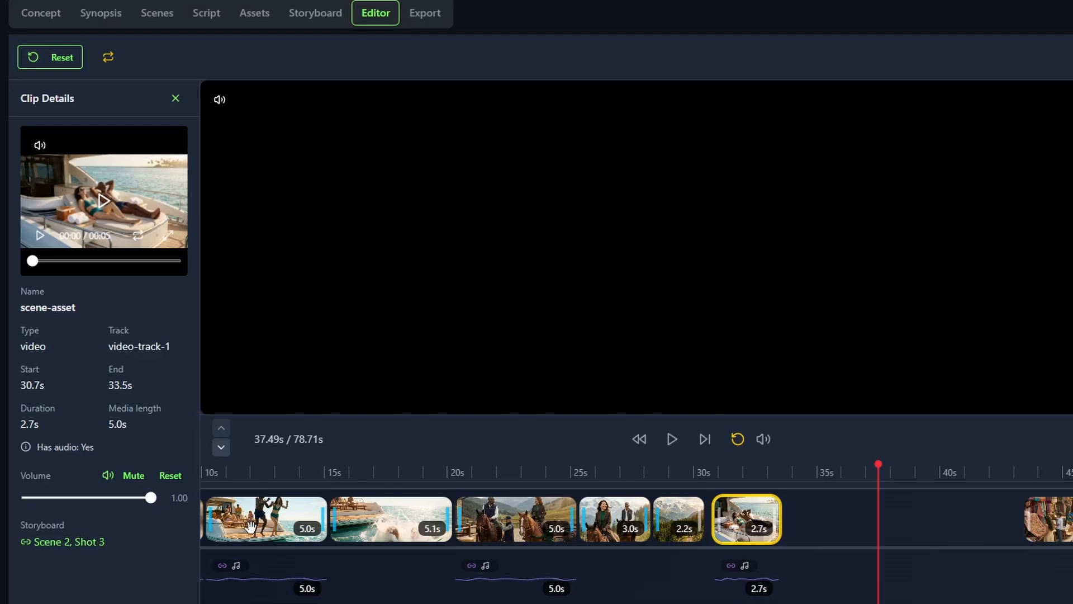
Step: Review the yacht-jump clip's details and its linked storyboard shot Scene 2, Shot 1, then close the clip details
{"action": "left_click", "coordinate": [250, 526]}
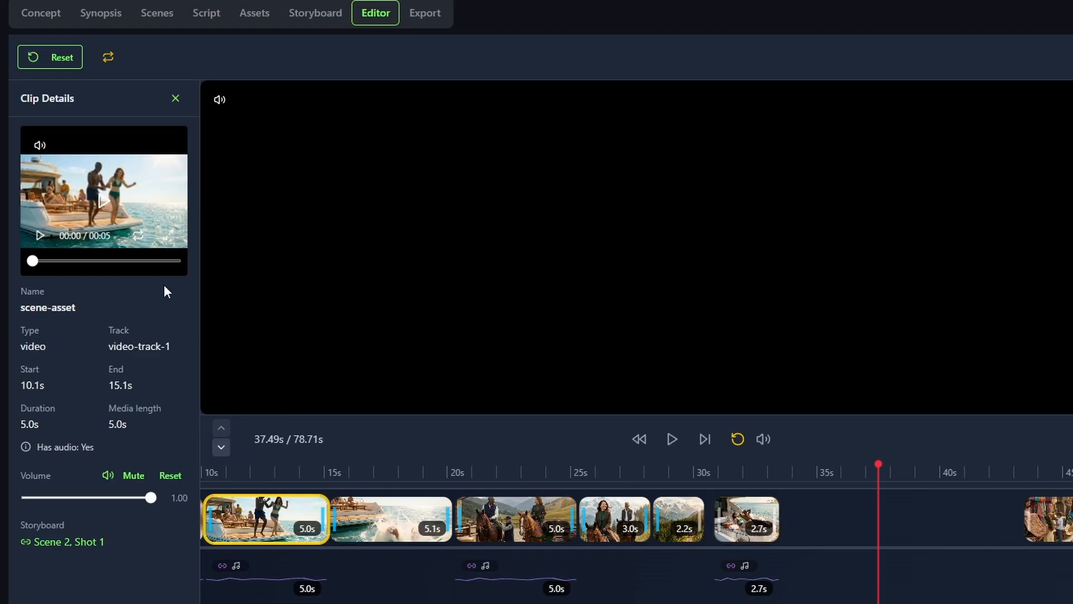
{"action": "mouse_move", "coordinate": [34, 261]}
{"action": "left_mouse_down"}
{"action": "mouse_move", "coordinate": [93, 261]}
{"action": "mouse_move", "coordinate": [28, 270]}
{"action": "left_mouse_up"}
{"action": "left_click", "coordinate": [63, 541]}
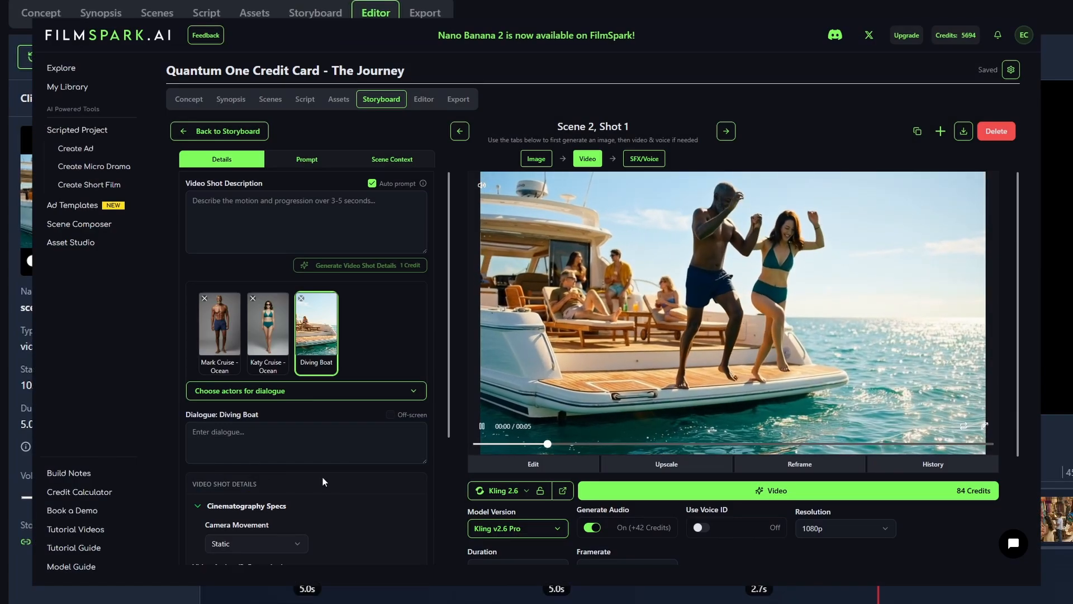
{"action": "key", "text": "Escape"}
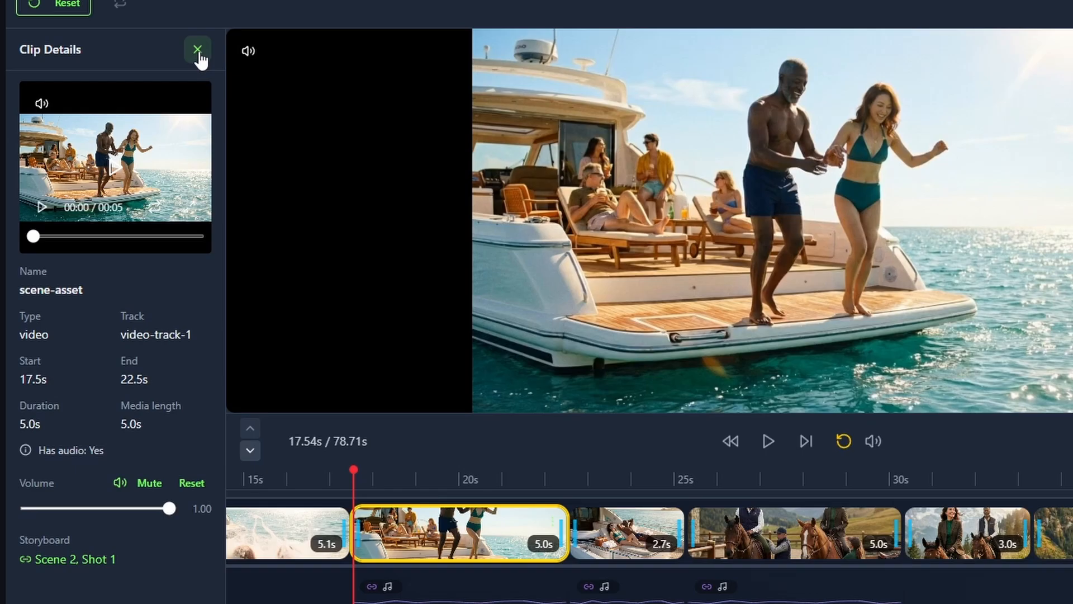
{"action": "left_click", "coordinate": [198, 51]}
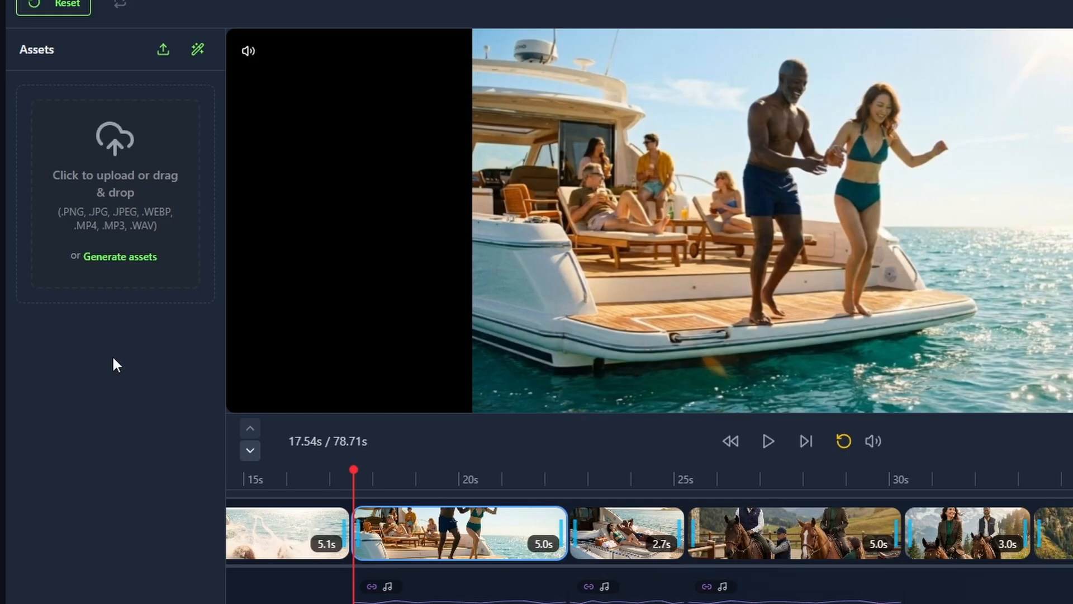
Step: Upload the SFX_OpenOceanWaves audio file, accept the usage notice, and check the assets under the audio and all filters
{"action": "left_click_drag", "start_coordinate": [5, 380], "coordinate": [120, 184]}
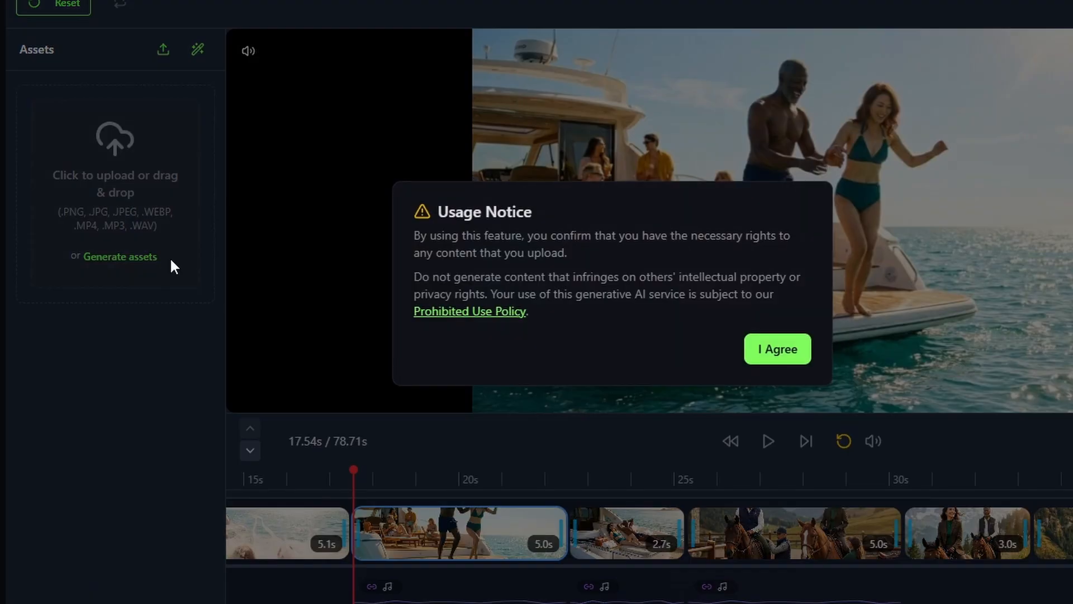
{"action": "left_click", "coordinate": [752, 351]}
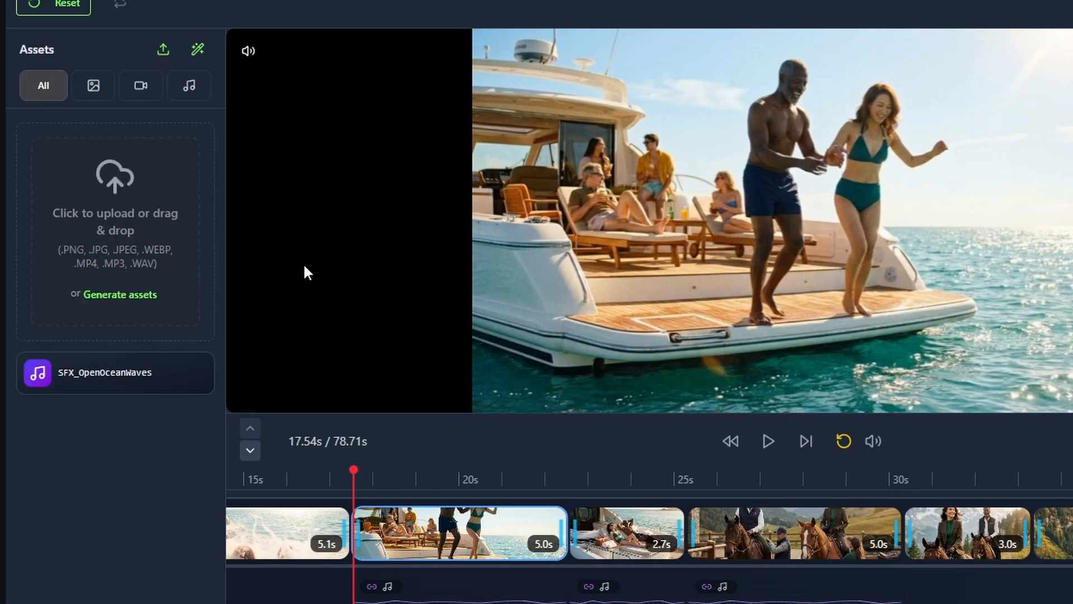
{"action": "left_click", "coordinate": [190, 87]}
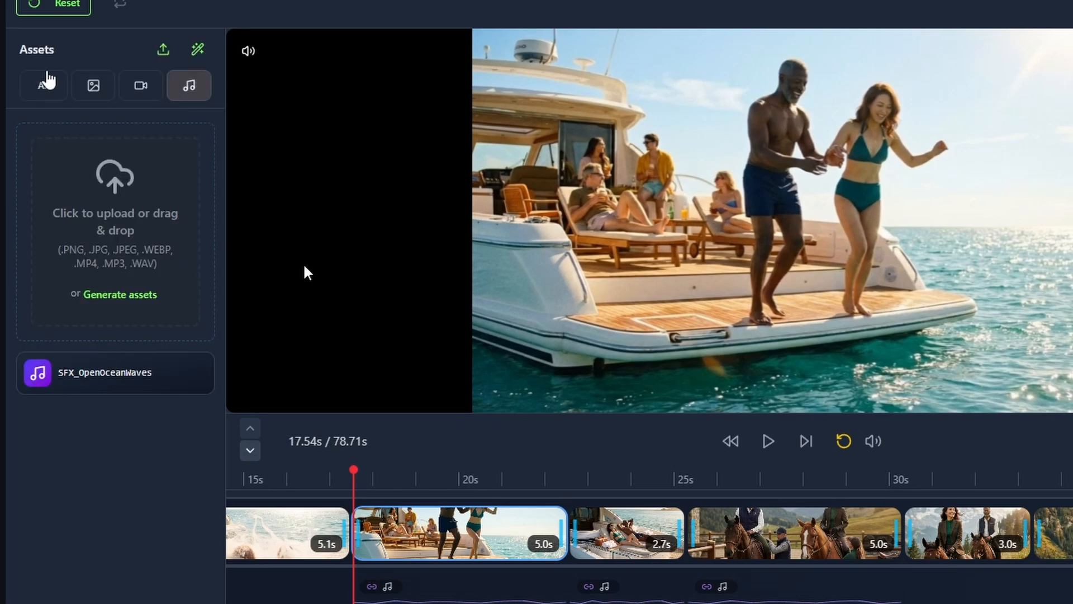
{"action": "left_click", "coordinate": [46, 84]}
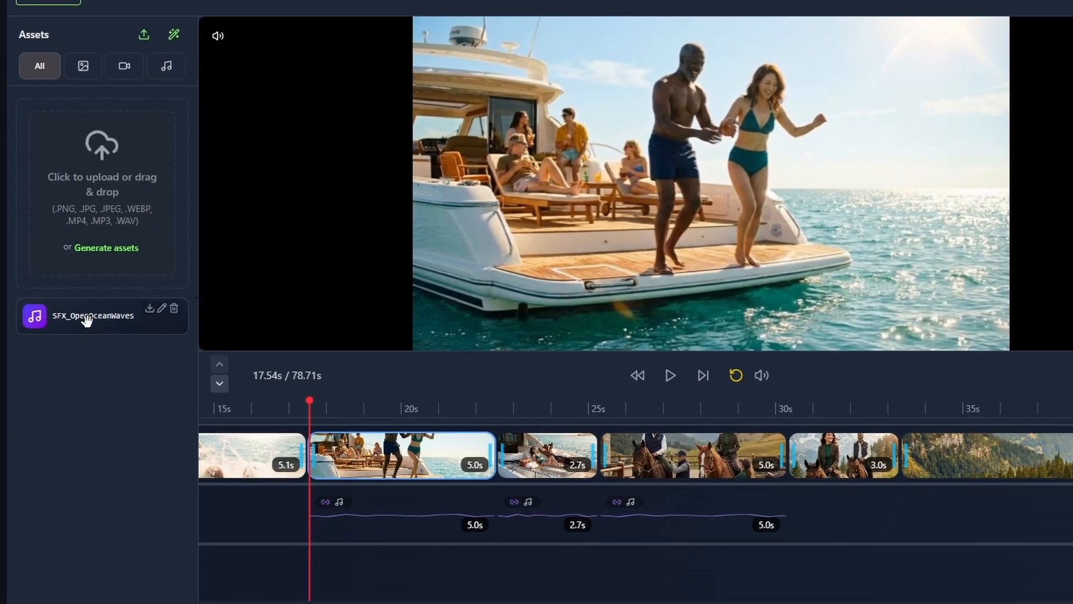
Step: Place SFX_OpenOceanWaves on the second audio track under the yacht-jump clip and trim it to run from 17.5 s to 22.5 s
{"action": "left_click_drag", "start_coordinate": [94, 373], "coordinate": [462, 603]}
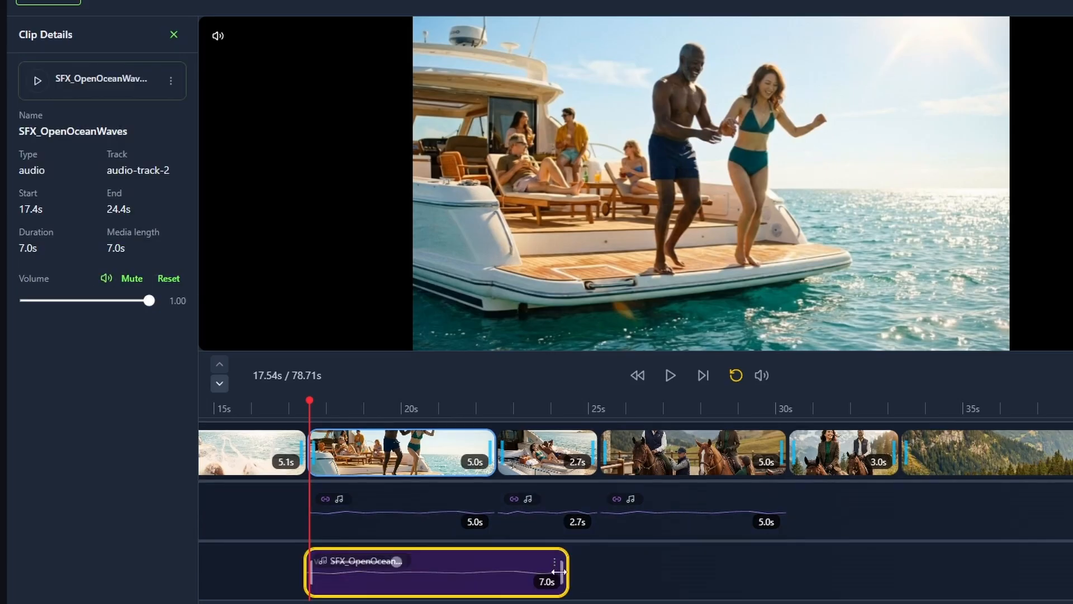
{"action": "left_click_drag", "start_coordinate": [558, 572], "coordinate": [493, 571]}
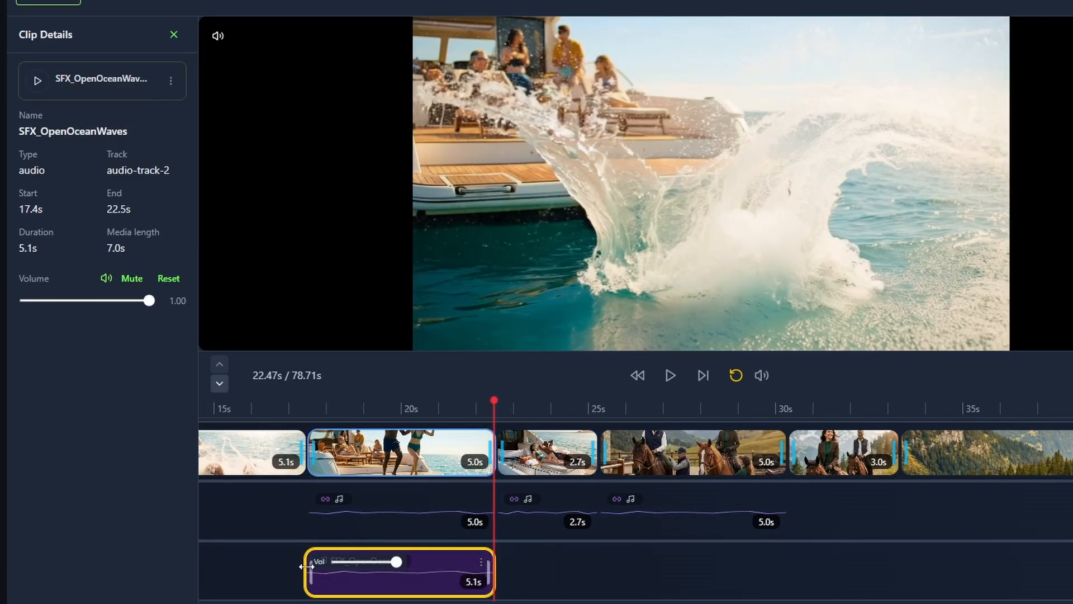
{"action": "left_click_drag", "start_coordinate": [309, 571], "coordinate": [313, 572]}
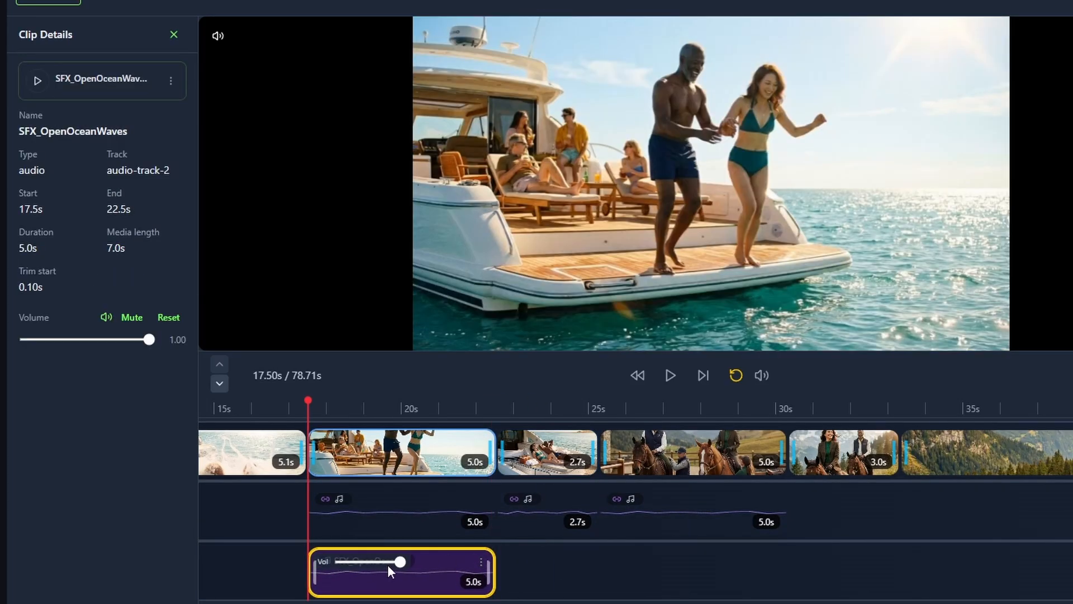
Step: Lower the volume of the SFX_OpenOceanWaves clip to 0.84 and close its details
{"action": "left_click", "coordinate": [388, 562]}
{"action": "mouse_move", "coordinate": [387, 564]}
{"action": "left_mouse_down"}
{"action": "mouse_move", "coordinate": [363, 567]}
{"action": "mouse_move", "coordinate": [391, 564]}
{"action": "left_mouse_up"}
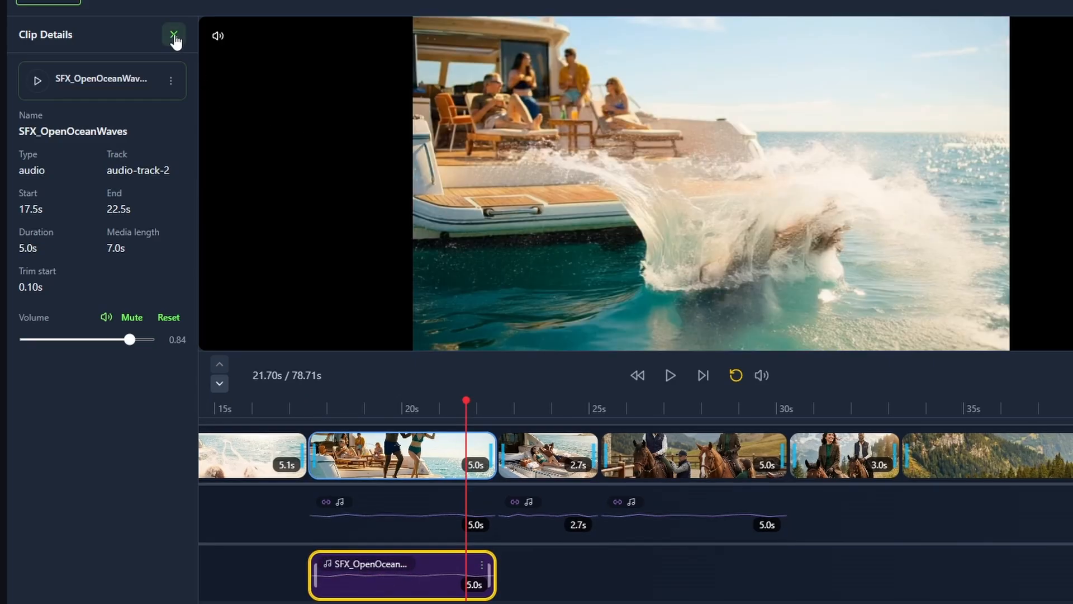
{"action": "left_click", "coordinate": [173, 37]}
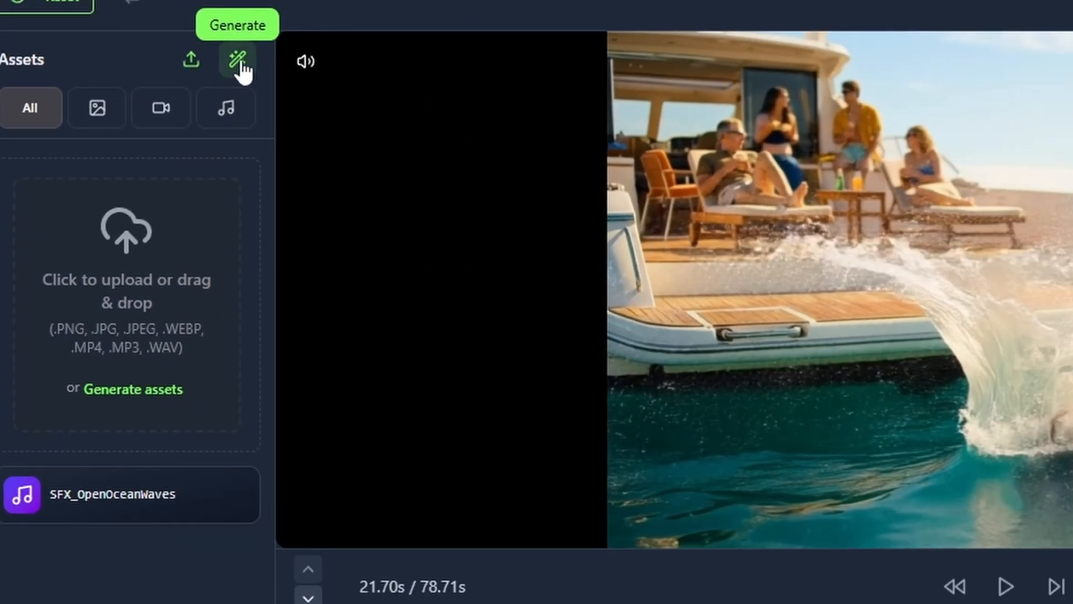
Step: Open the asset generator and review the Sonauto V2 music options, including prompt, lyrics, tags and output settings
{"action": "left_click", "coordinate": [285, 66]}
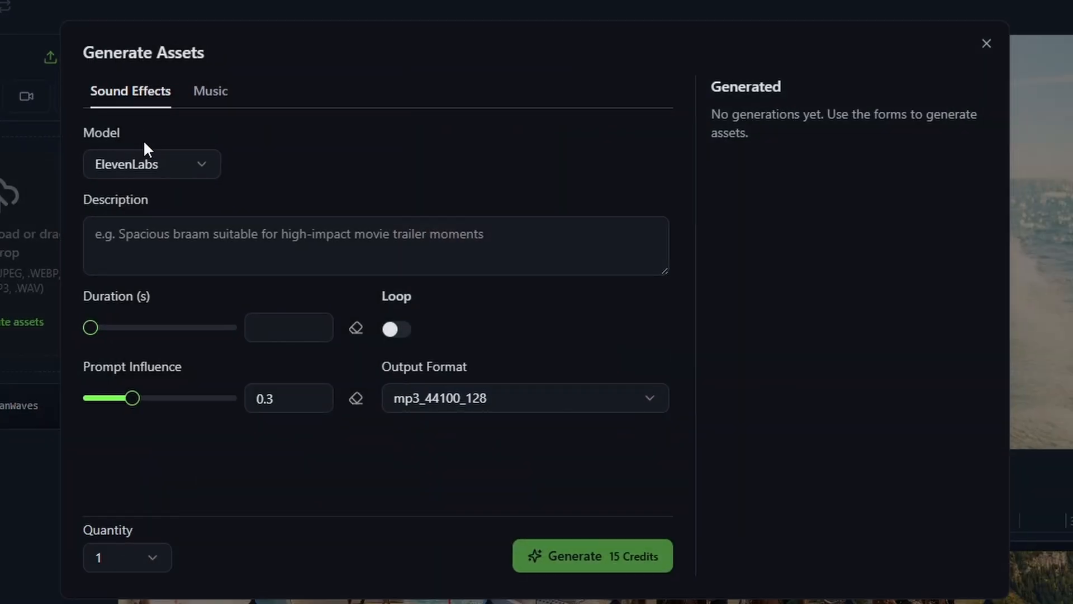
{"action": "left_click", "coordinate": [212, 94]}
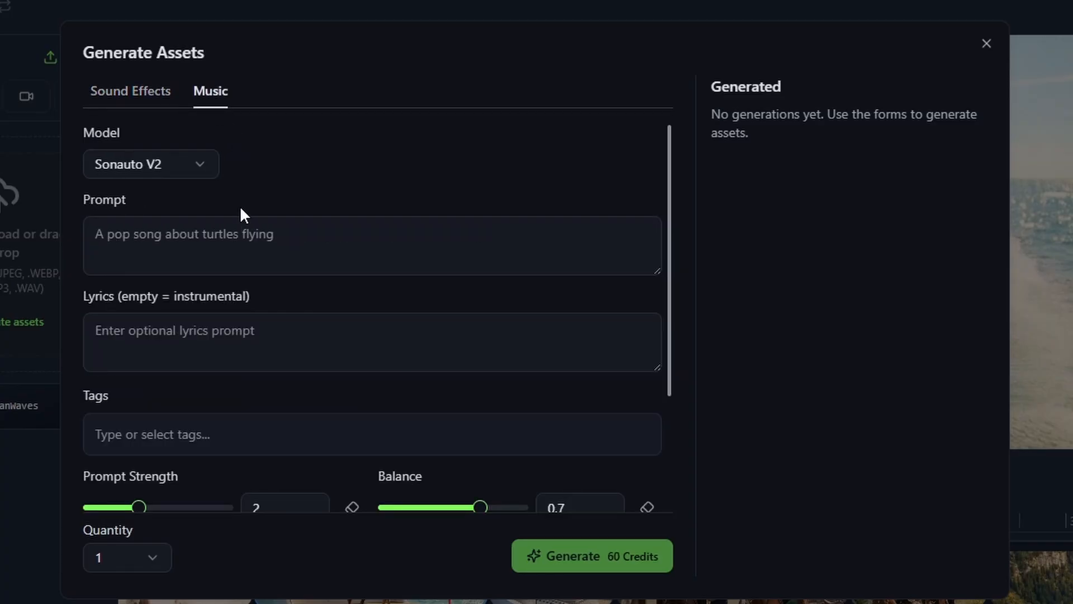
{"action": "left_click", "coordinate": [202, 244]}
{"action": "left_click", "coordinate": [185, 326]}
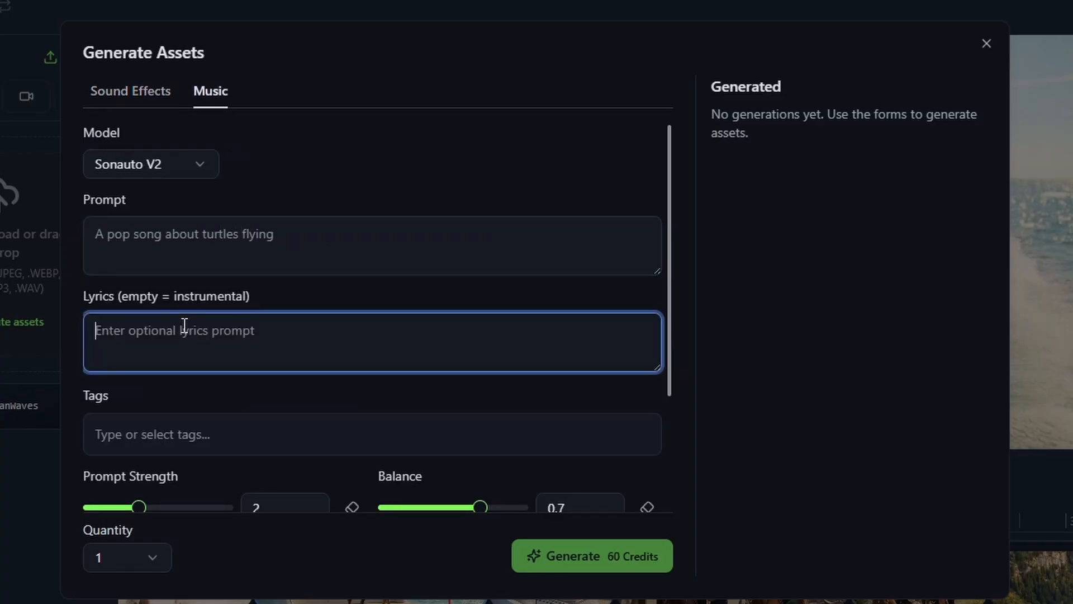
{"action": "left_click", "coordinate": [223, 432]}
{"action": "scroll", "coordinate": [267, 347], "scroll_direction": "down", "scroll_amount": 3}
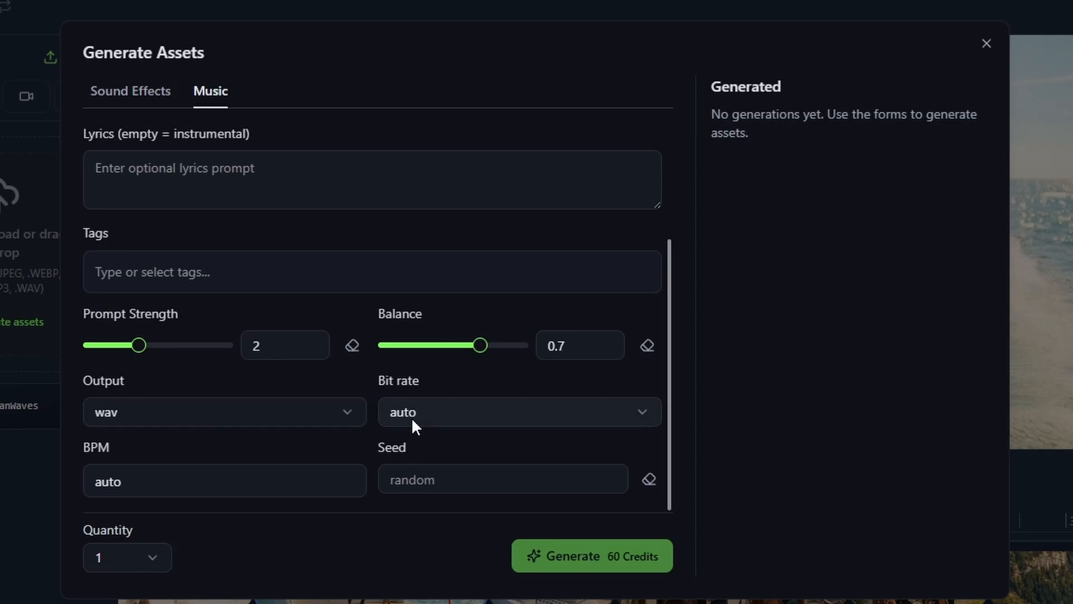
Step: Generate a 4-second ElevenLabs sound effect described as "A splash sound of someone jumping into water"
{"action": "left_click", "coordinate": [140, 101]}
{"action": "left_click", "coordinate": [125, 184]}
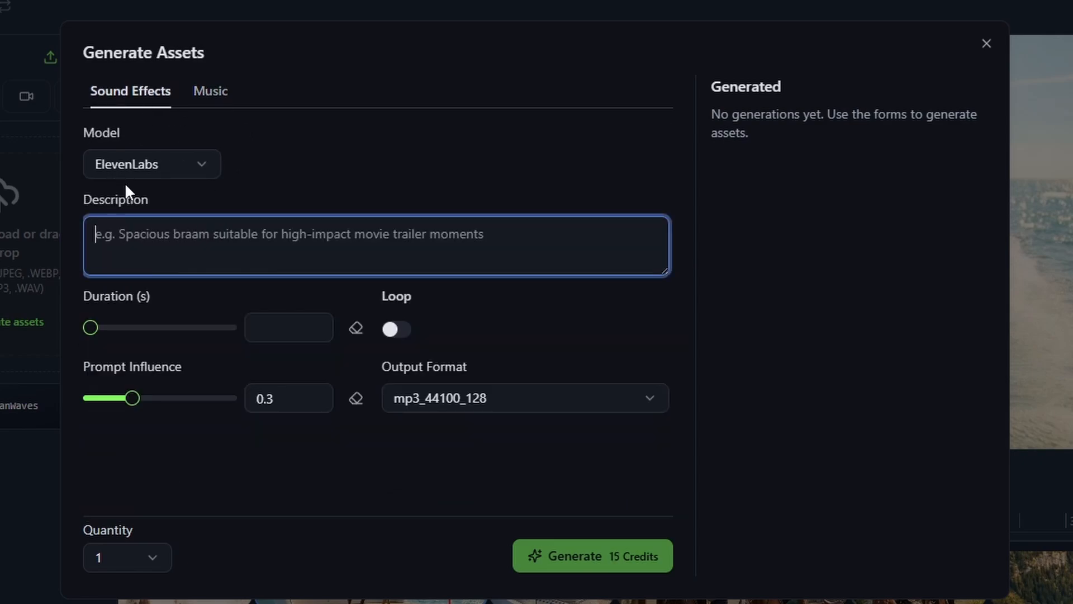
{"action": "type", "text": "A splash sound of some"}
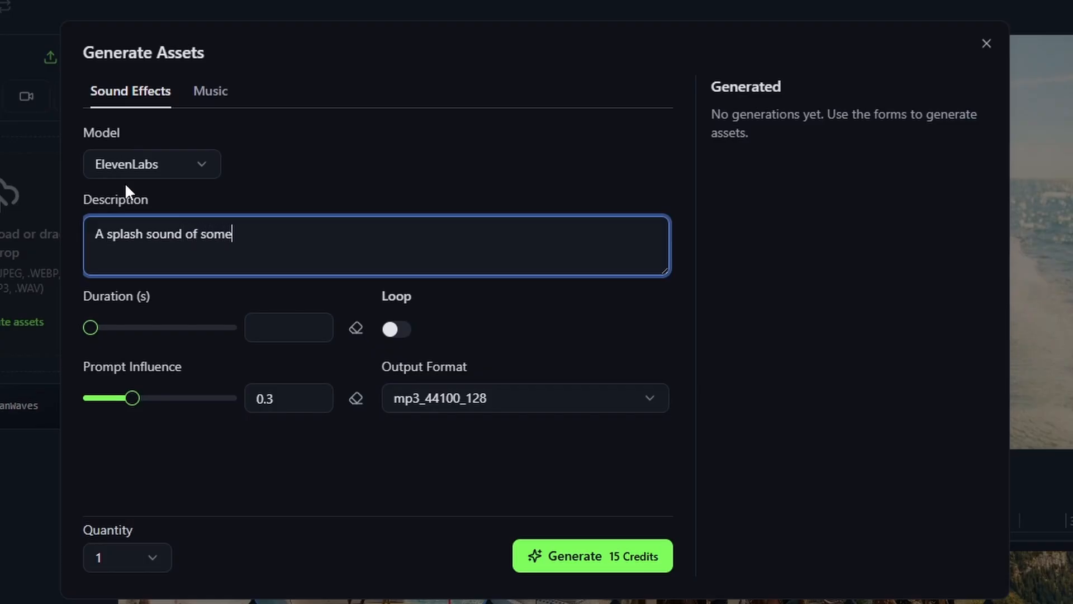
{"action": "type", "text": "one jumping into water"}
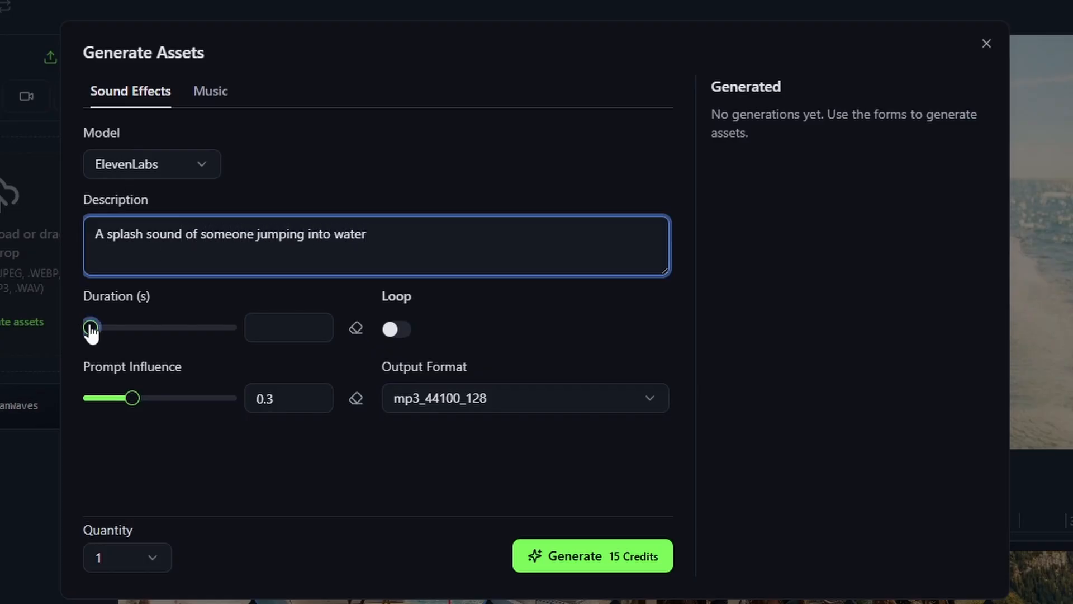
{"action": "left_click_drag", "start_coordinate": [91, 328], "coordinate": [110, 334]}
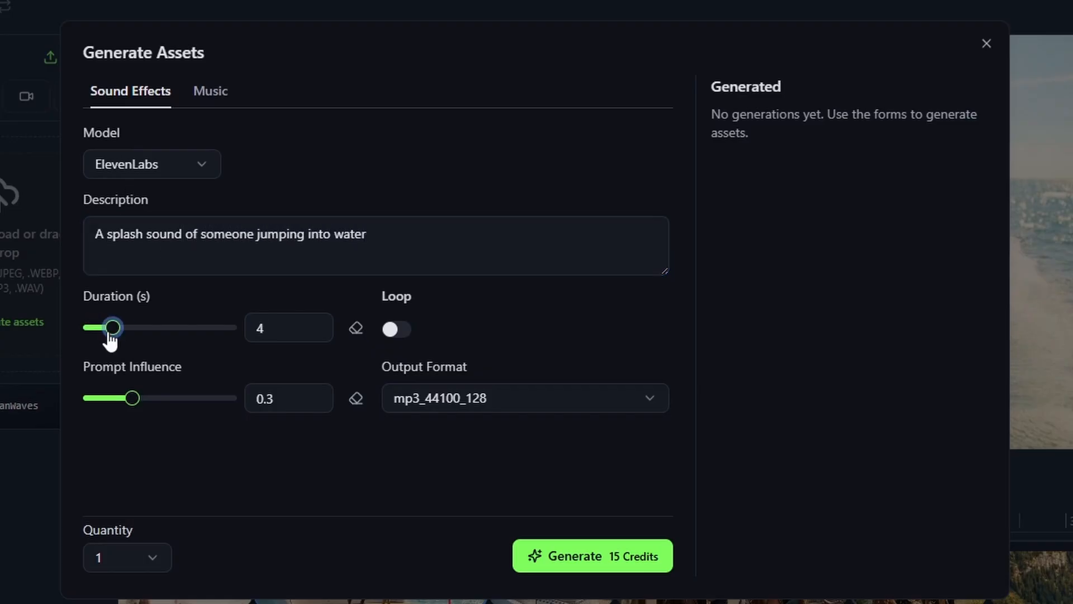
{"action": "left_click", "coordinate": [579, 565]}
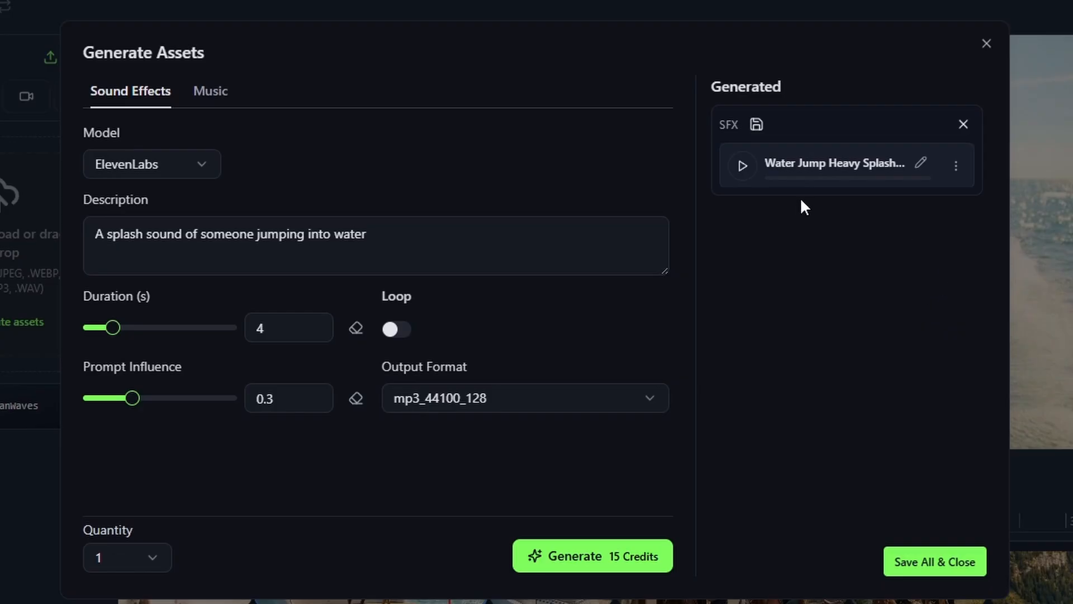
Step: Preview the generated water splash effect, check its download option, and save all generated sound effects to the project assets
{"action": "left_click", "coordinate": [742, 167]}
{"action": "left_click", "coordinate": [742, 166]}
{"action": "left_click", "coordinate": [757, 124]}
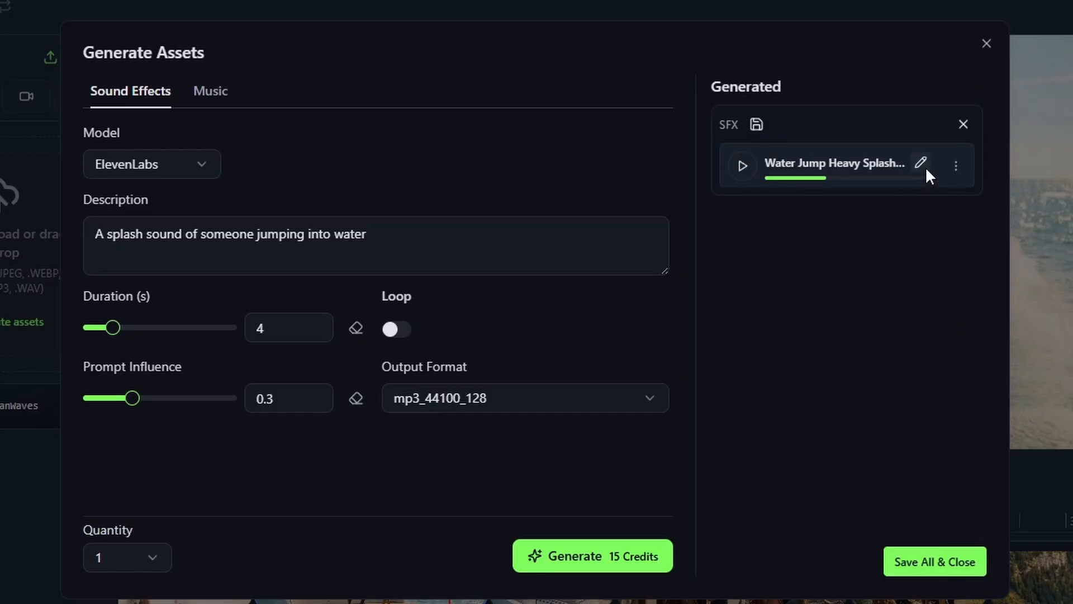
{"action": "left_click", "coordinate": [956, 166]}
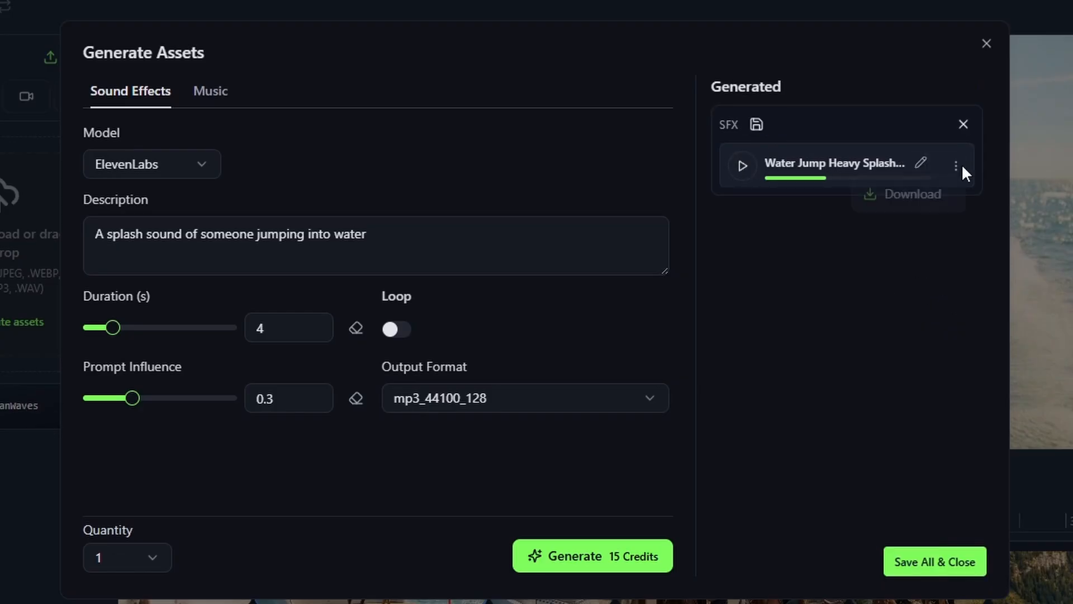
{"action": "left_click", "coordinate": [927, 209]}
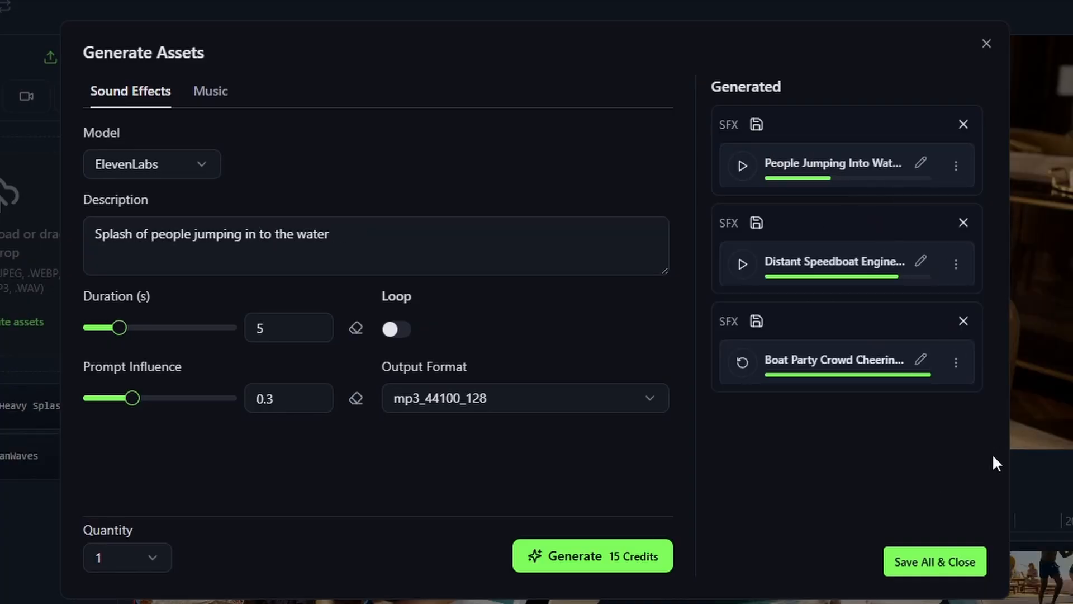
{"action": "left_click", "coordinate": [948, 571]}
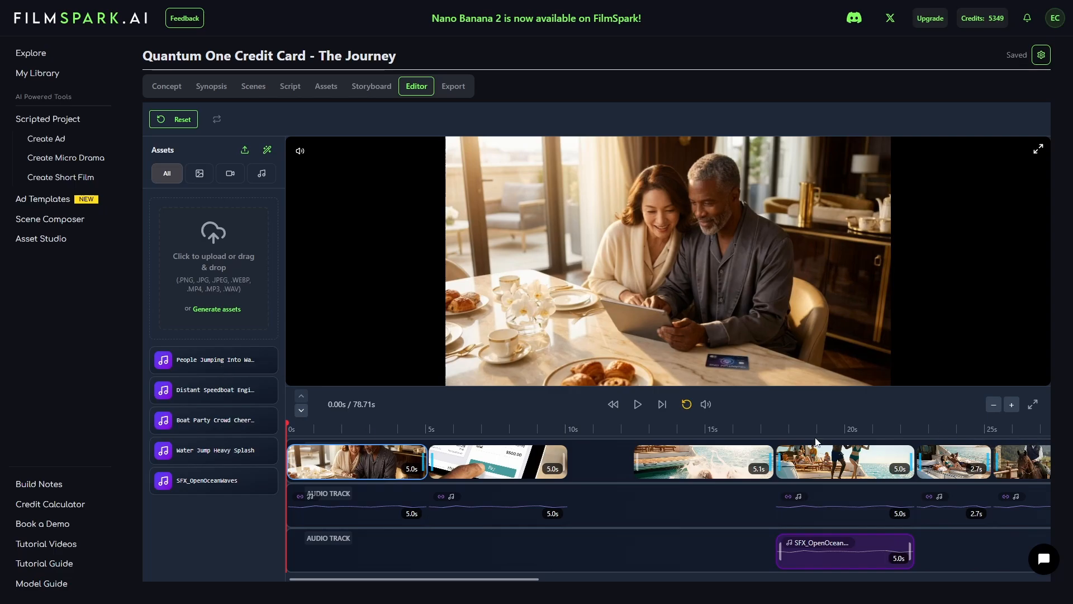
Step: Add a third audio track and place the People Jumping Into Water Splash effect on it at 17.7 s, under the ocean waves clip
{"action": "left_click", "coordinate": [221, 364]}
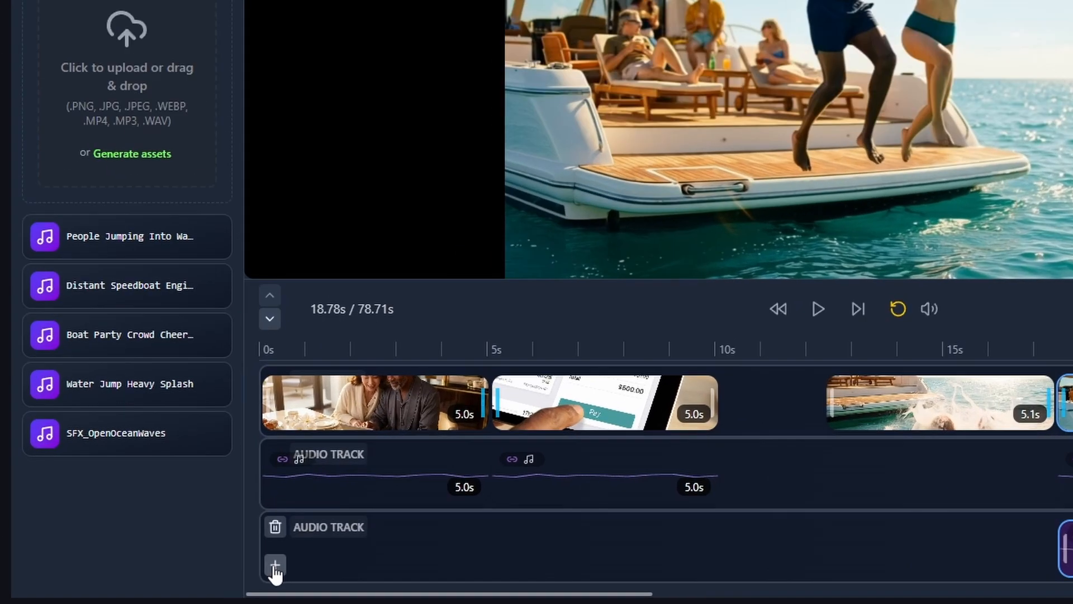
{"action": "left_click", "coordinate": [301, 561]}
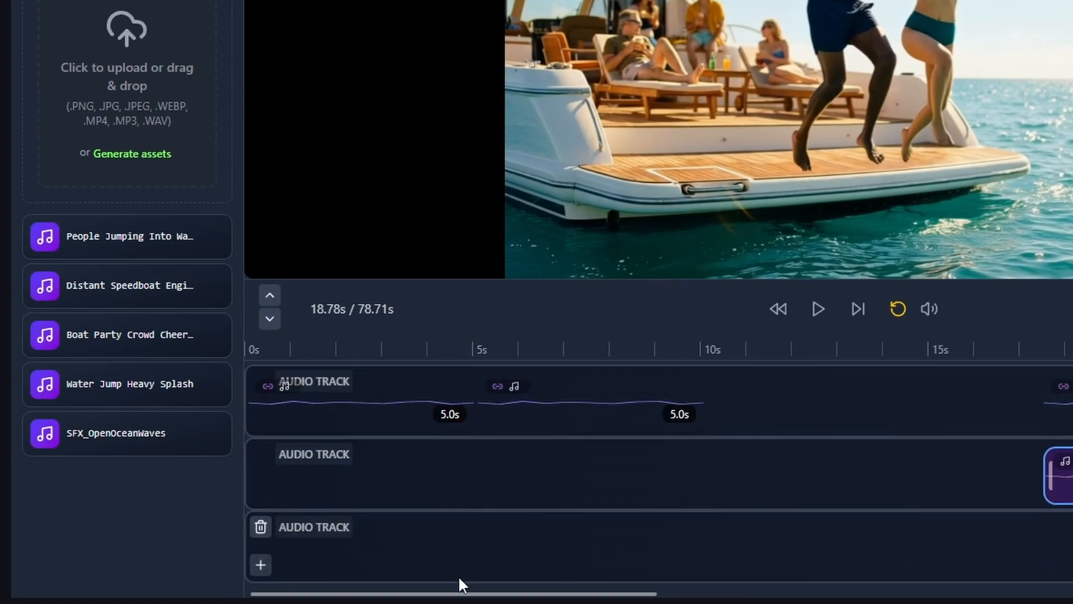
{"action": "left_click_drag", "start_coordinate": [415, 575], "coordinate": [508, 565]}
{"action": "left_click_drag", "start_coordinate": [212, 366], "coordinate": [465, 562]}
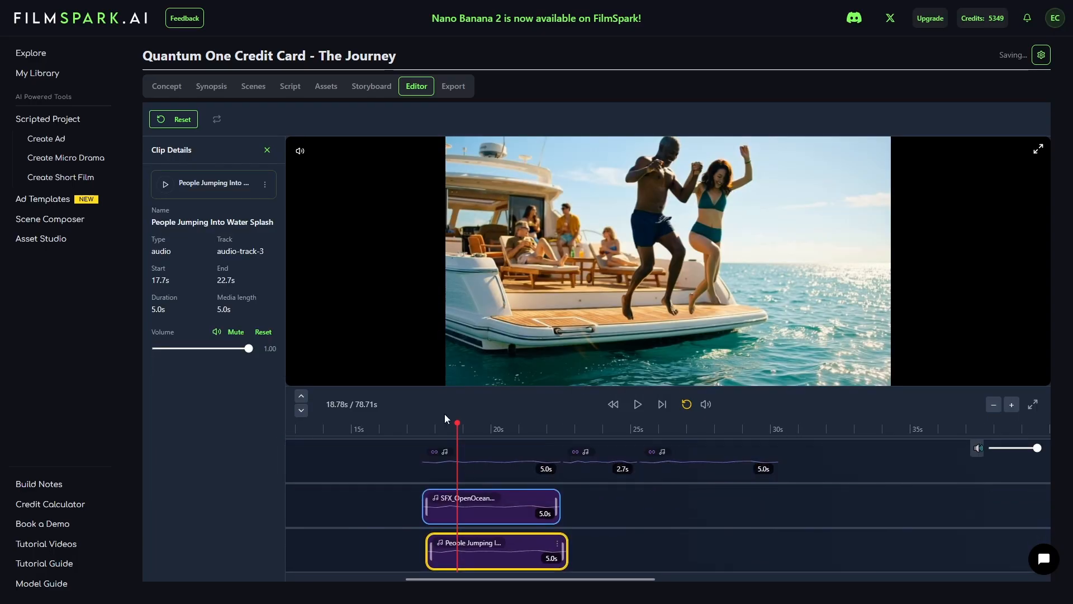
Step: Trim the start and end of the People Jumping Into Water Splash clip to match the splash moment, using the playhead as reference
{"action": "left_click", "coordinate": [501, 424]}
{"action": "left_click_drag", "start_coordinate": [501, 422], "coordinate": [501, 425]}
{"action": "left_click_drag", "start_coordinate": [431, 552], "coordinate": [503, 552]}
{"action": "left_click_drag", "start_coordinate": [499, 424], "coordinate": [543, 425]}
{"action": "left_click_drag", "start_coordinate": [564, 552], "coordinate": [541, 552]}
{"action": "left_click", "coordinate": [510, 429]}
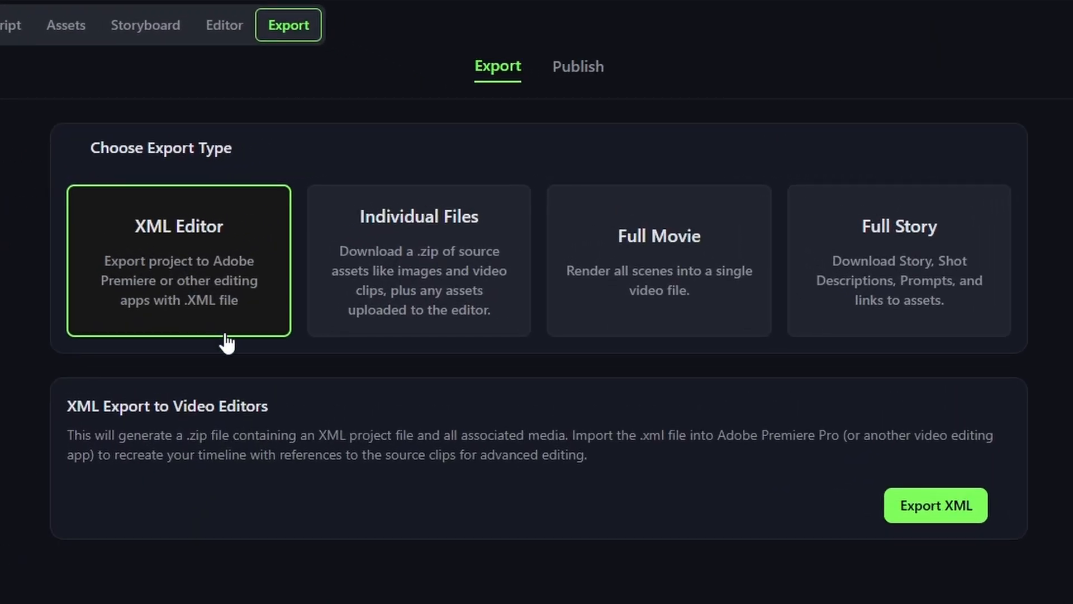
Step: Export the project as XML for video editors, and go through the Individual Files choices from Videos Only to All (Videos and Images)
{"action": "left_click", "coordinate": [957, 519]}
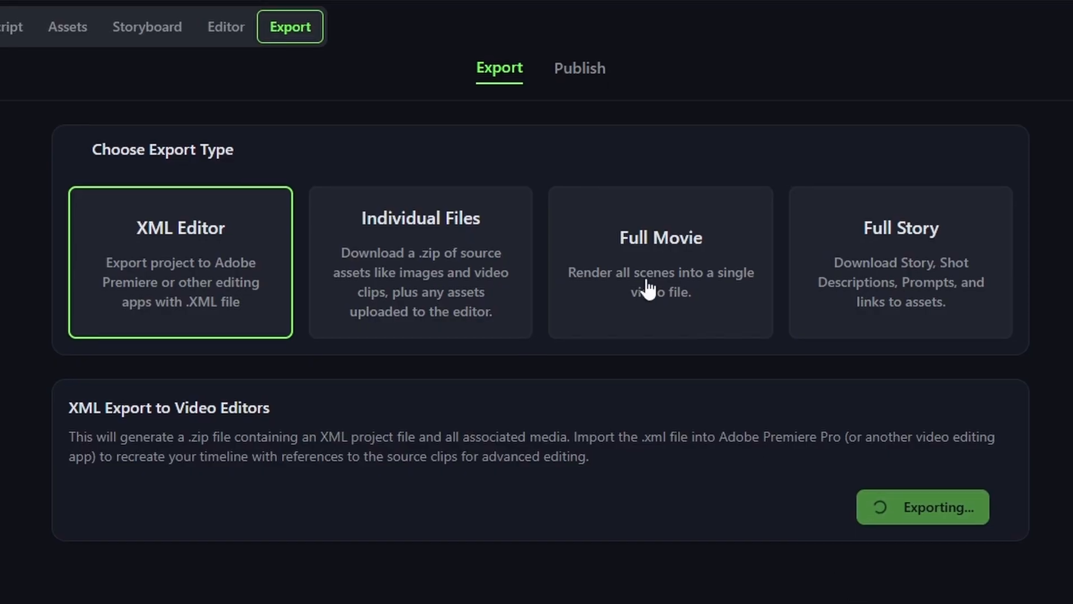
{"action": "left_click", "coordinate": [487, 246]}
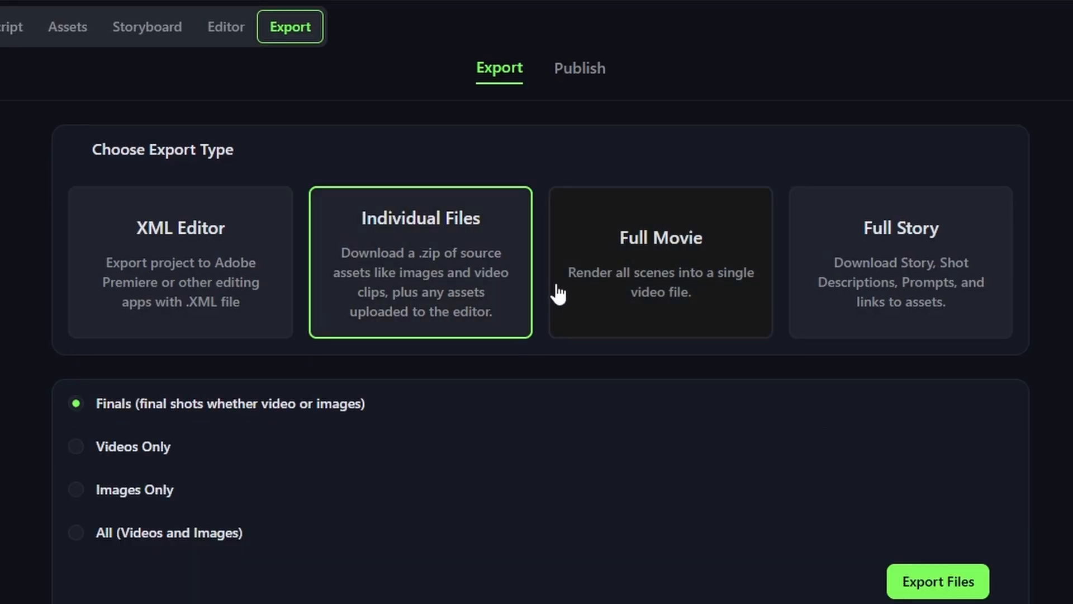
{"action": "left_click", "coordinate": [78, 447]}
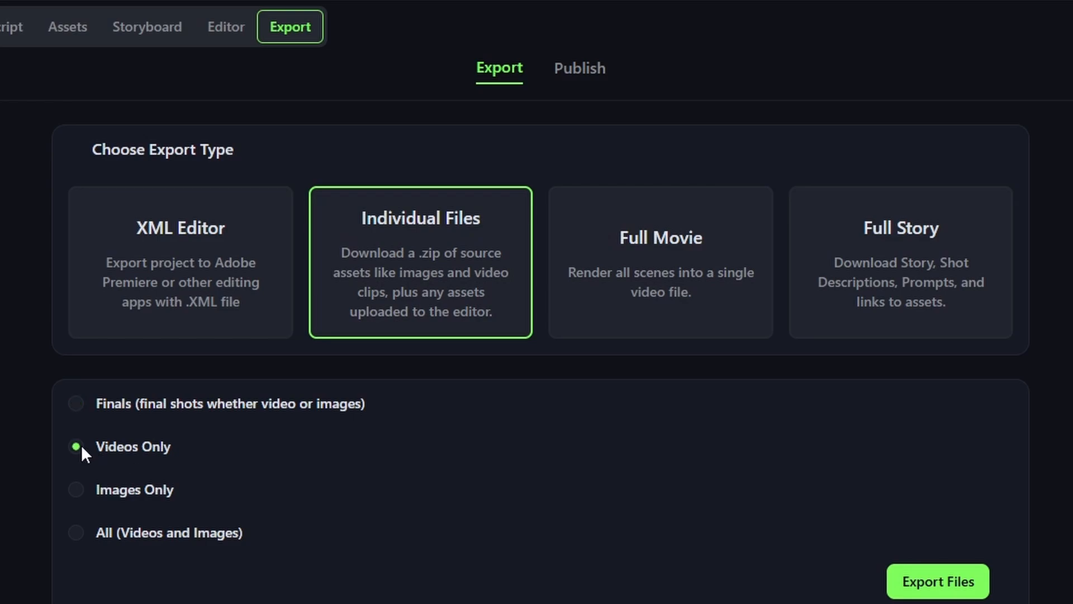
{"action": "left_click", "coordinate": [79, 490]}
{"action": "left_click", "coordinate": [79, 538]}
Step: Start a Full Movie export at 1920x1080 and 24 fps
{"action": "left_click", "coordinate": [663, 296]}
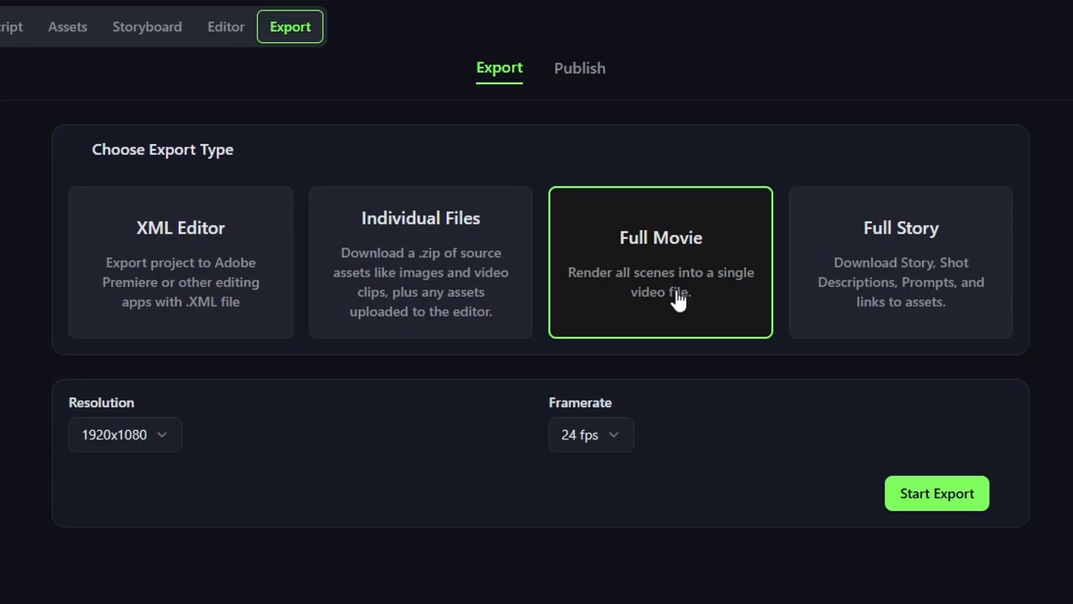
{"action": "left_click", "coordinate": [932, 499]}
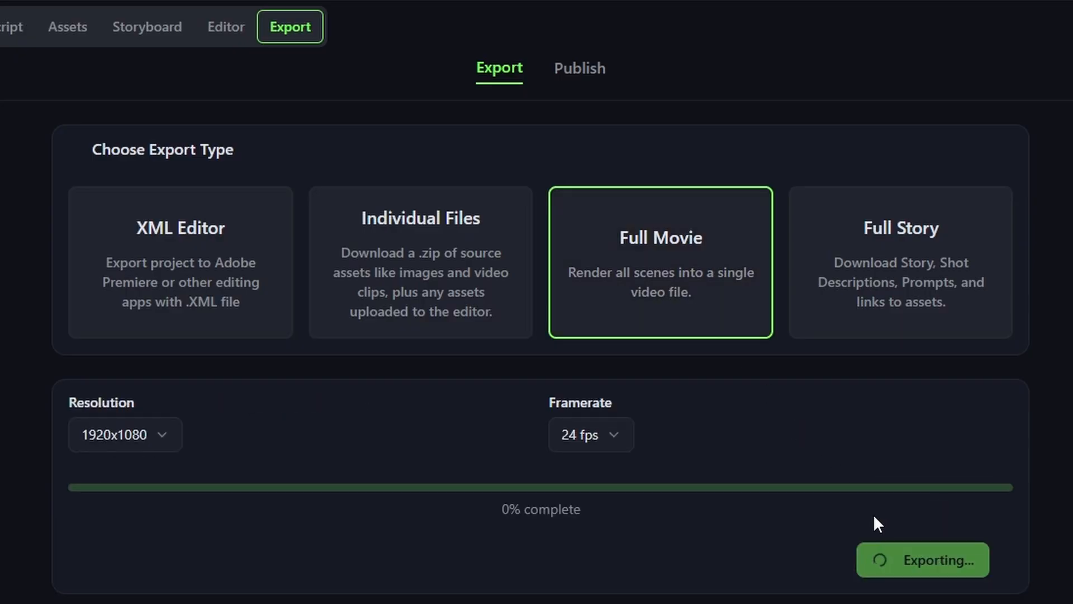